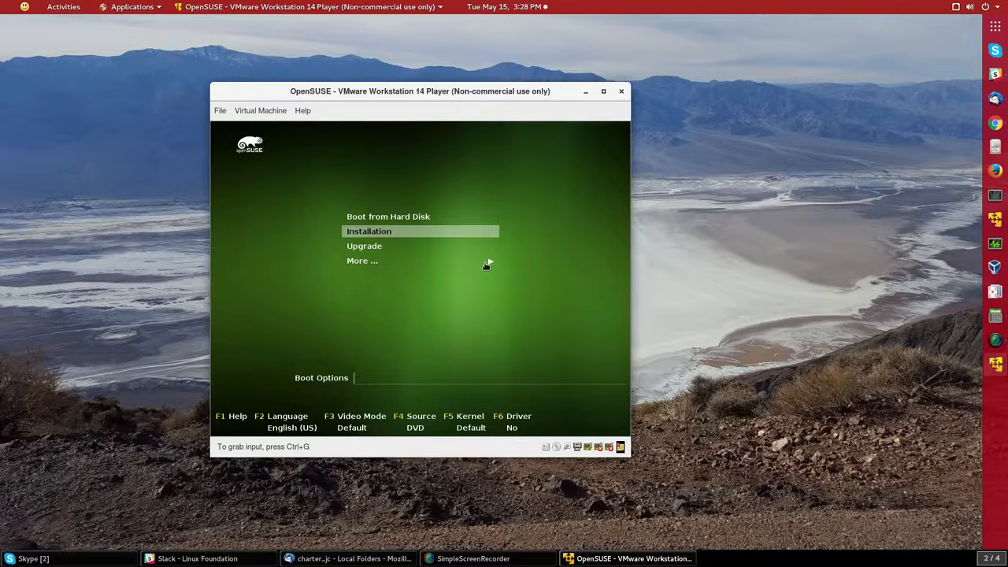
Look through the extra boot options under More, then return to the Installation entry.
{"action": "left_click", "coordinate": [529, 202]}
{"action": "key", "text": "Down"}
{"action": "key", "text": "Down"}
{"action": "key", "text": "Return"}
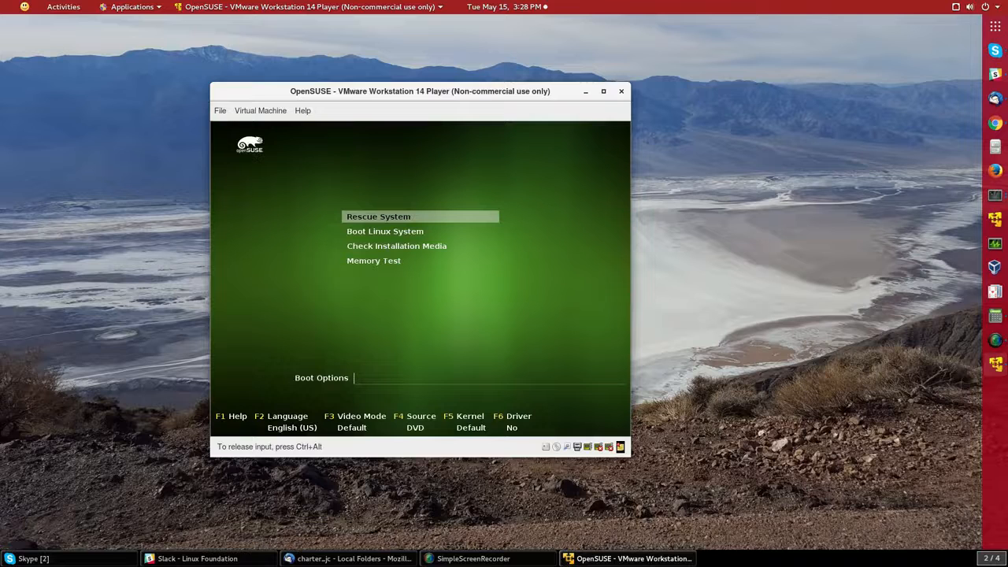
{"action": "key", "text": "Escape"}
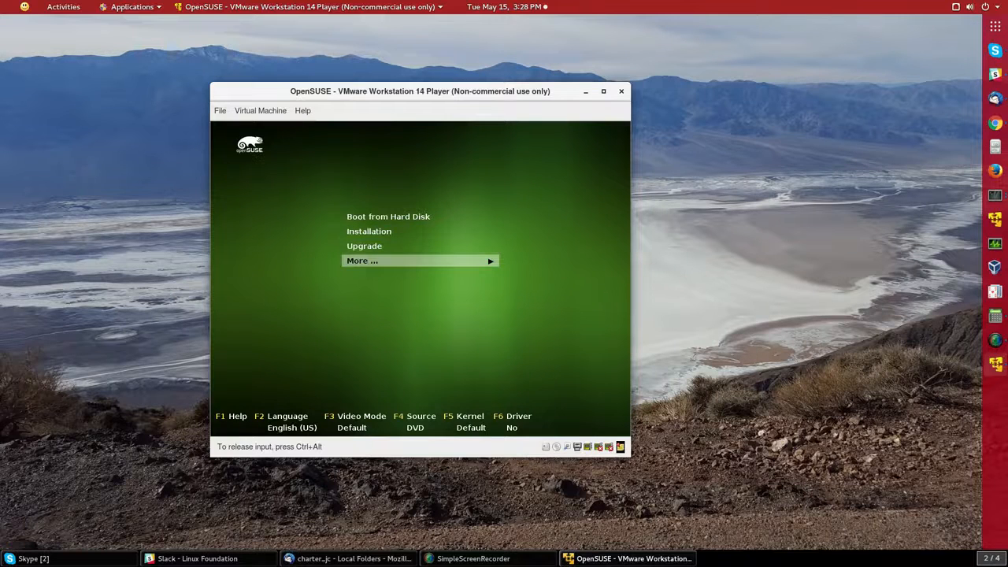
{"action": "key", "text": "Up"}
{"action": "key", "text": "Up"}
Boot the Installation entry and bring focus back to the VM once YaST2 loads.
{"action": "key", "text": "Return"}
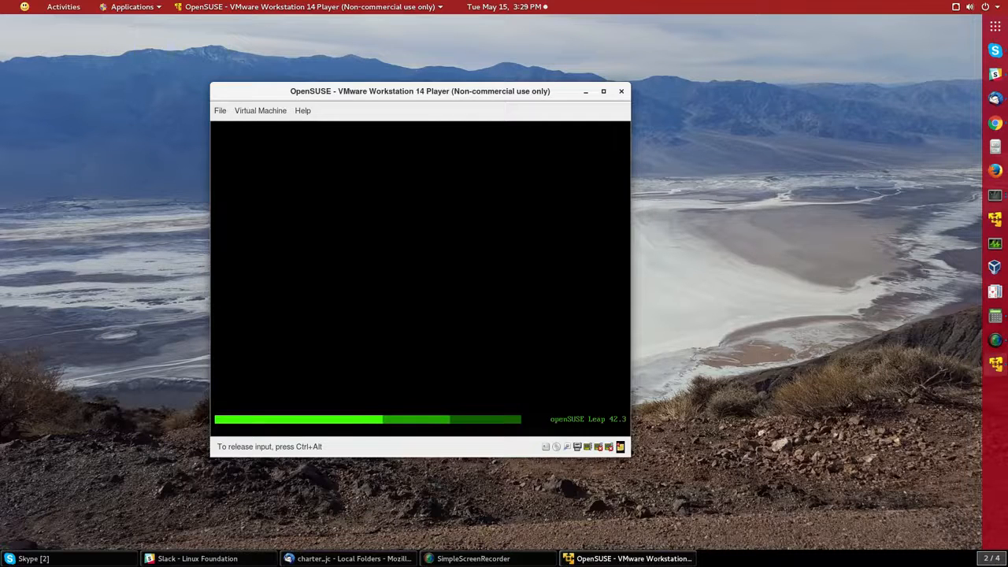
{"action": "key", "text": "alt+Tab"}
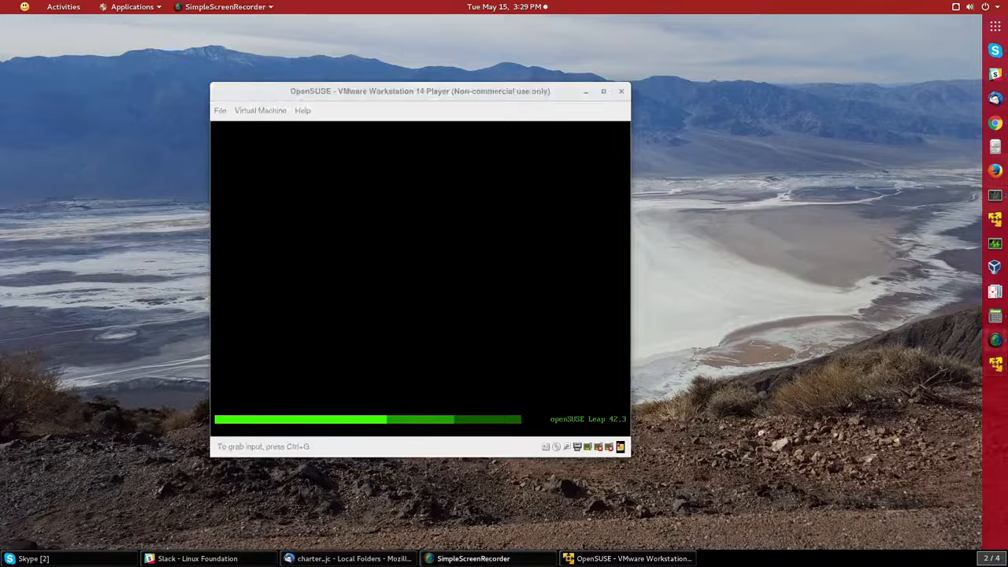
{"action": "left_click", "coordinate": [511, 223]}
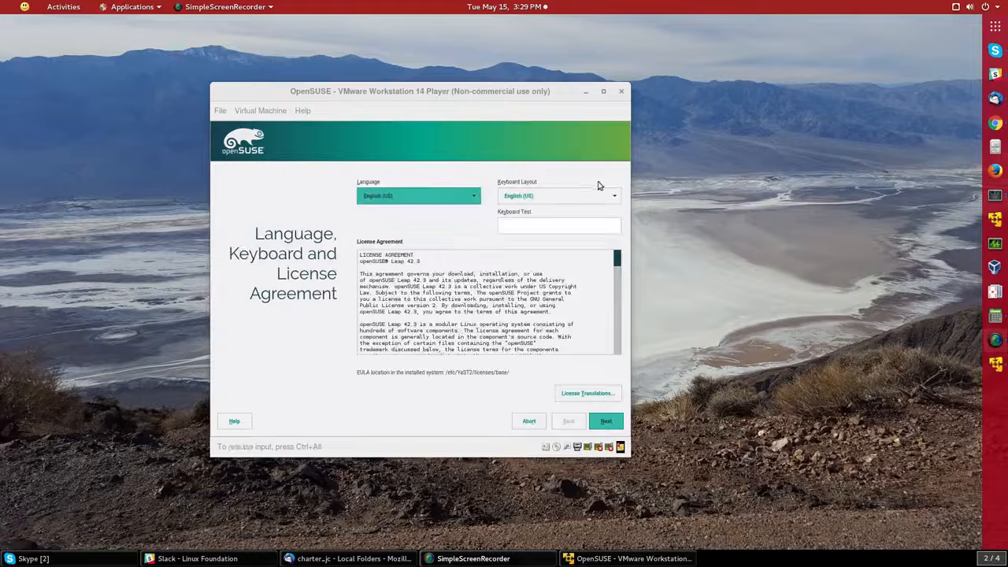
Scroll through the License Agreement text and accept it with Next.
{"action": "left_click", "coordinate": [520, 280]}
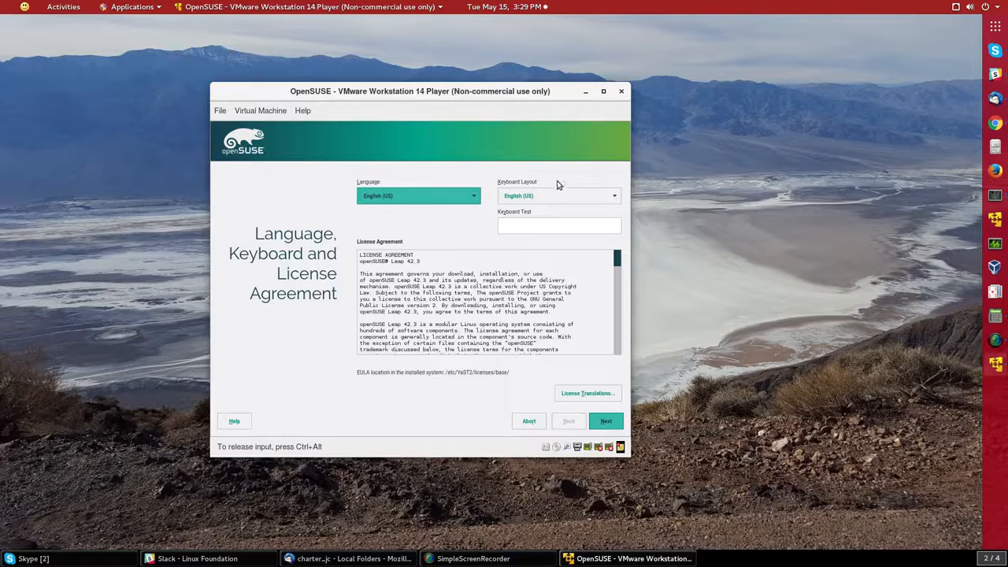
{"action": "left_click_drag", "start_coordinate": [618, 258], "coordinate": [601, 362]}
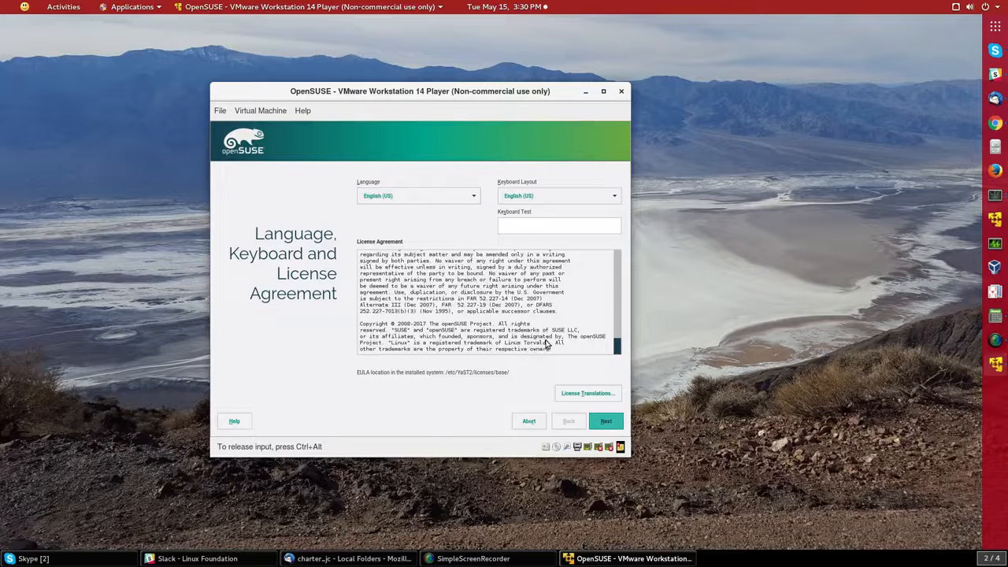
{"action": "left_click", "coordinate": [605, 422]}
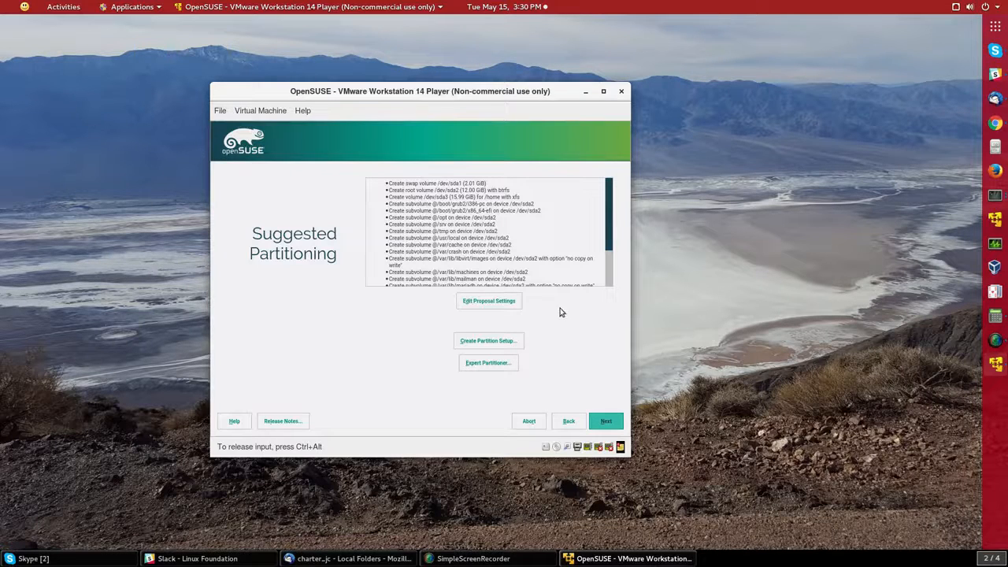
Switch the root file system to Ext4, drop the separate home partition, and accept the proposal.
{"action": "left_click", "coordinate": [483, 303]}
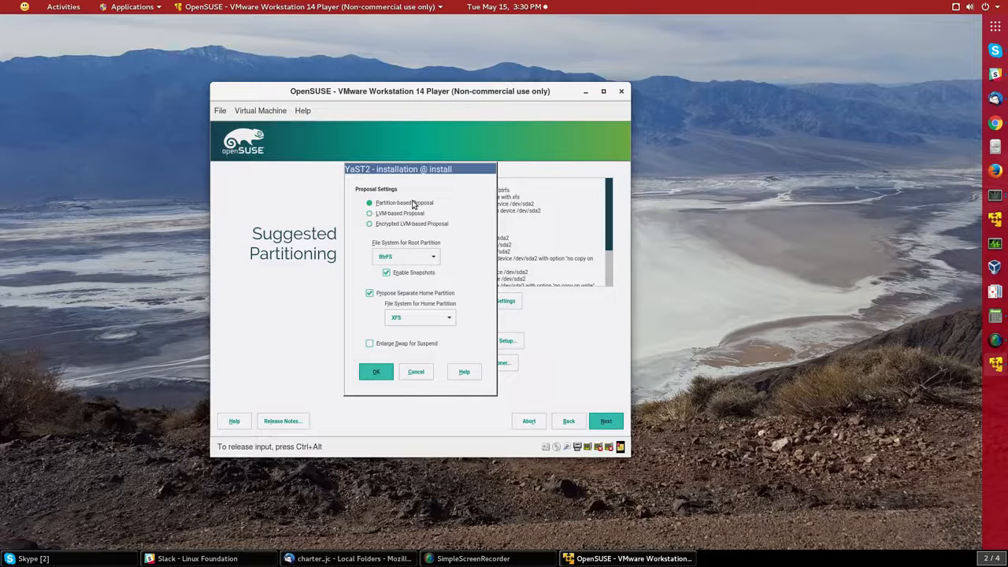
{"action": "left_click", "coordinate": [432, 260]}
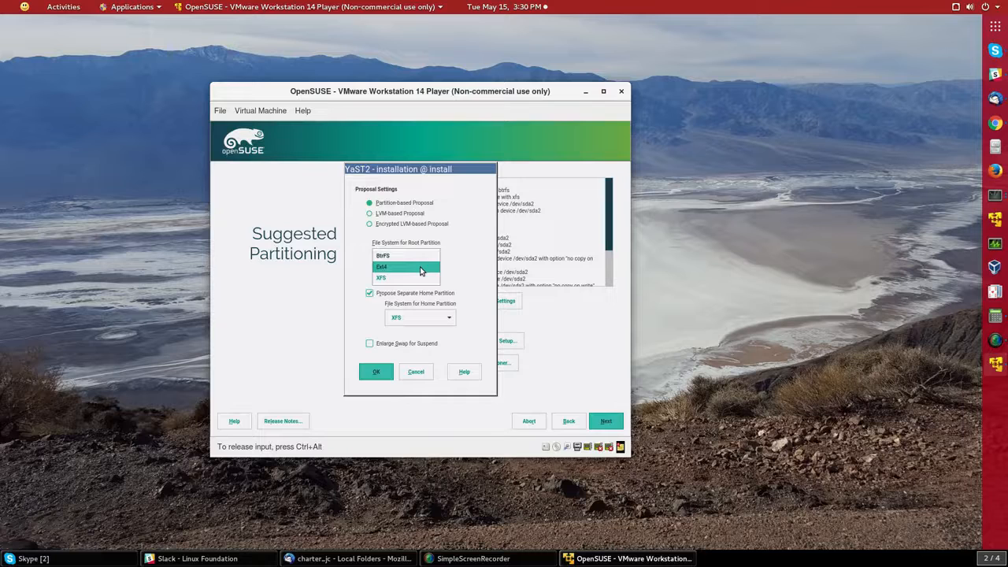
{"action": "left_click", "coordinate": [421, 270]}
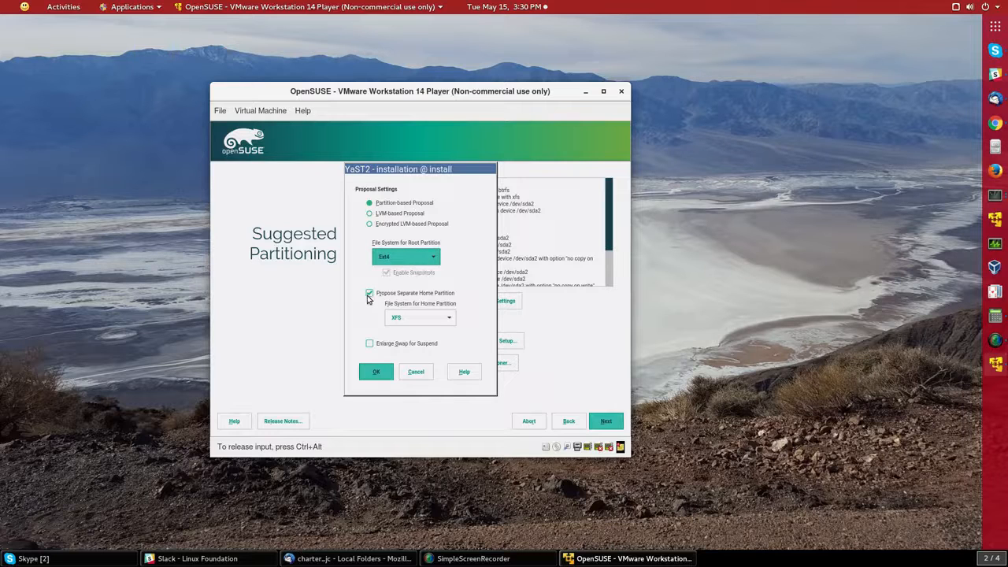
{"action": "left_click", "coordinate": [367, 295]}
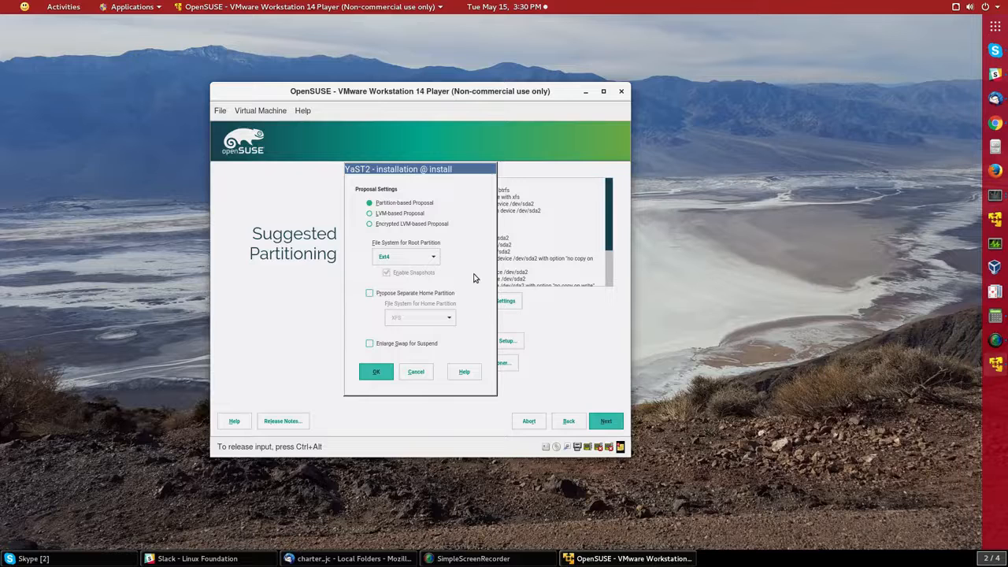
{"action": "left_click", "coordinate": [377, 372]}
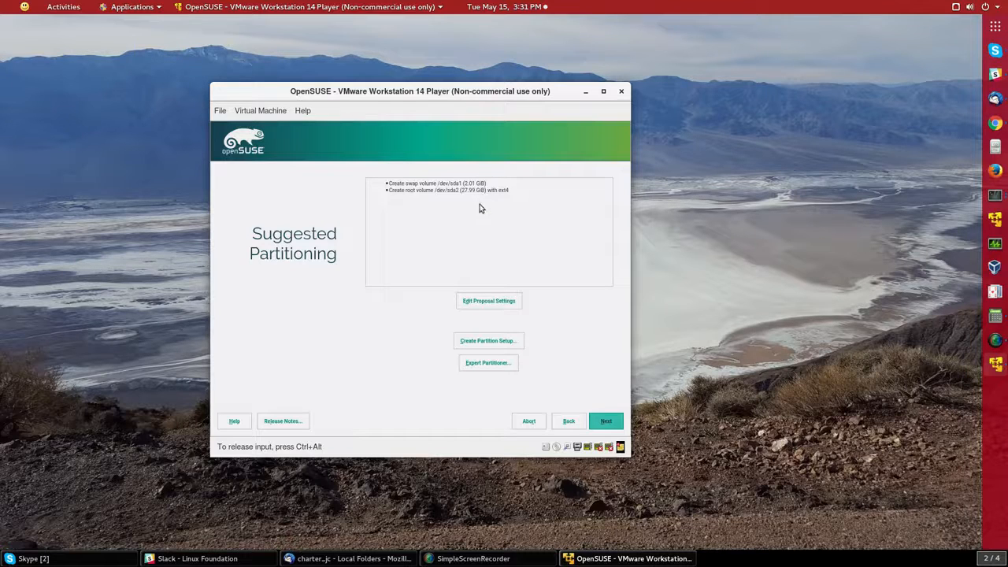
{"action": "left_click", "coordinate": [603, 421]}
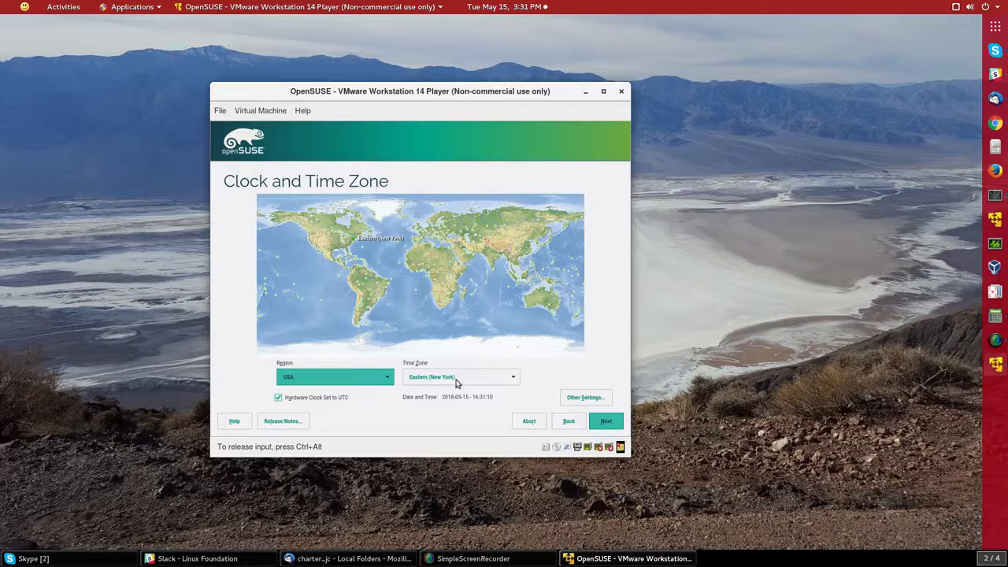
Pick the Central (Chicago) time zone for region USA and continue.
{"action": "left_click", "coordinate": [457, 378]}
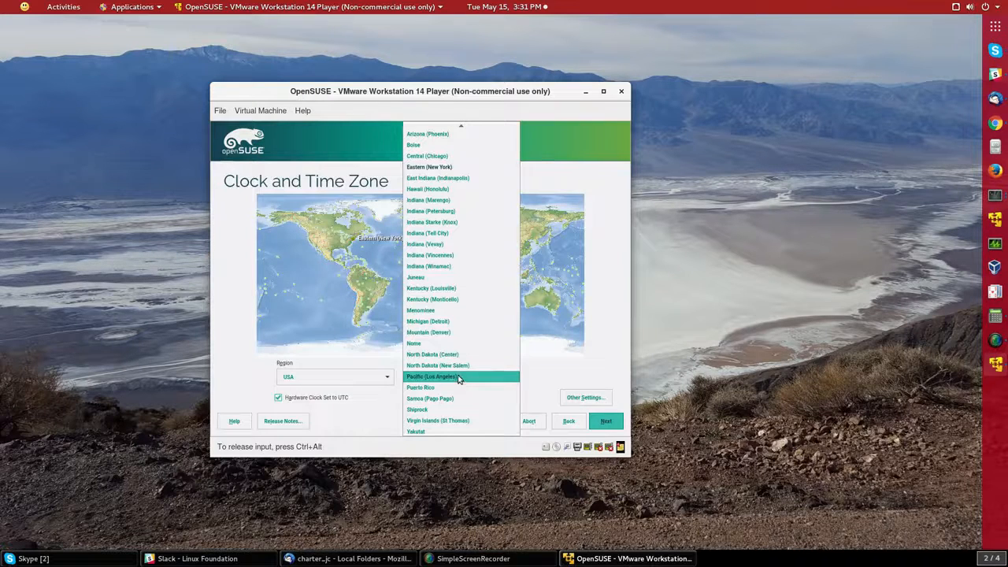
{"action": "key", "text": "c"}
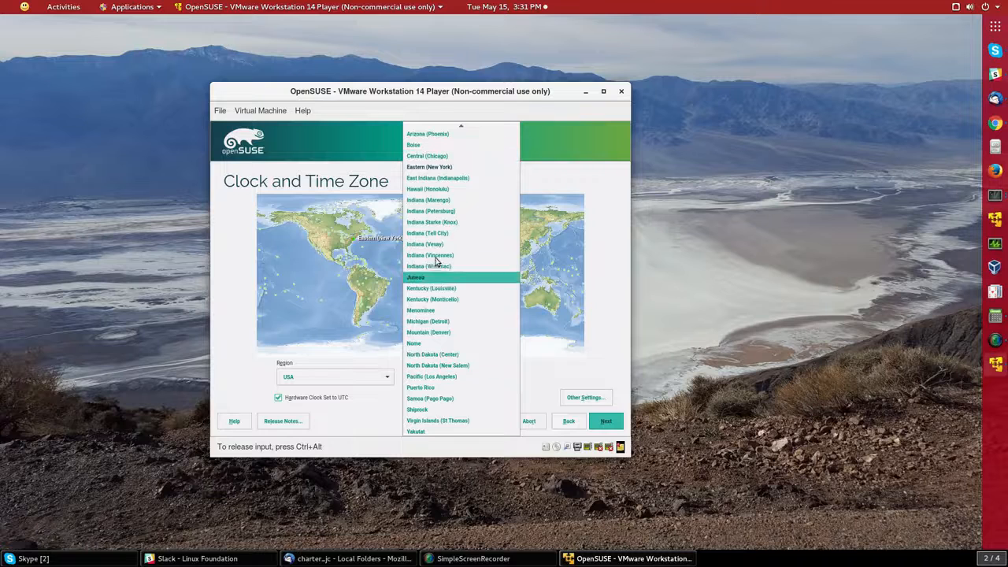
{"action": "left_click", "coordinate": [429, 160]}
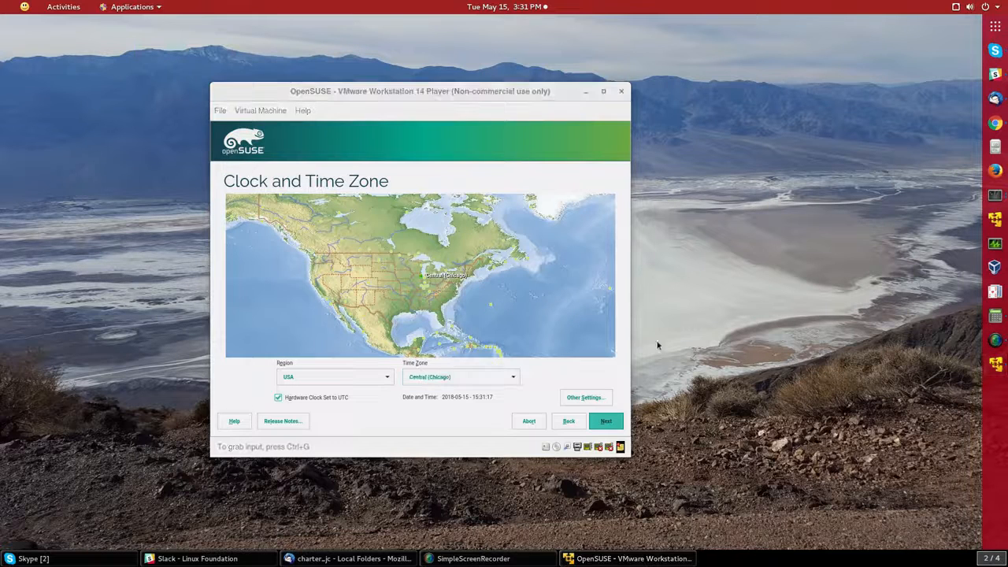
{"action": "left_click", "coordinate": [606, 424]}
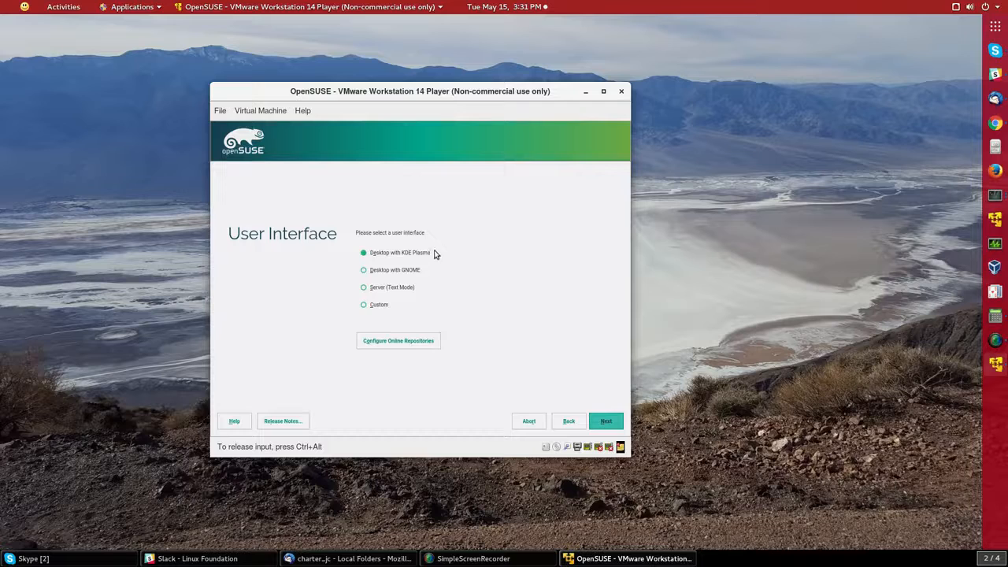
Select 'Desktop with GNOME' as the user interface.
{"action": "left_click", "coordinate": [362, 274]}
Enter the user's full name, username and password, then confirm the password.
{"action": "left_click", "coordinate": [611, 424]}
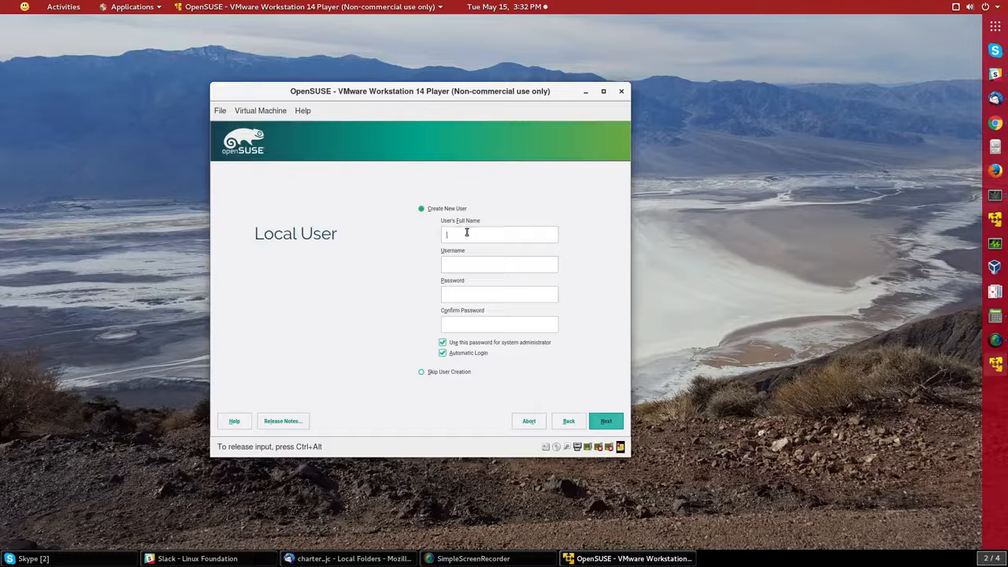
{"action": "type", "text": "F studentstudentstudent"}
{"action": "key", "text": "Tab"}
{"action": "type", "text": "student"}
{"action": "key", "text": "Tab"}
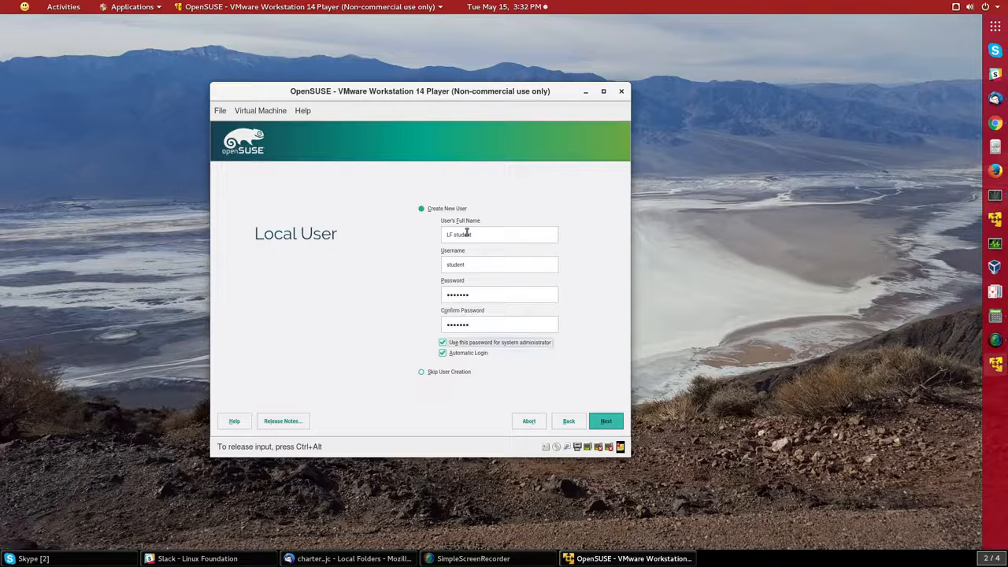
Turn off sharing the password with root and automatic login, then accept the weak-password warning.
{"action": "left_click", "coordinate": [442, 344]}
{"action": "left_click", "coordinate": [443, 353]}
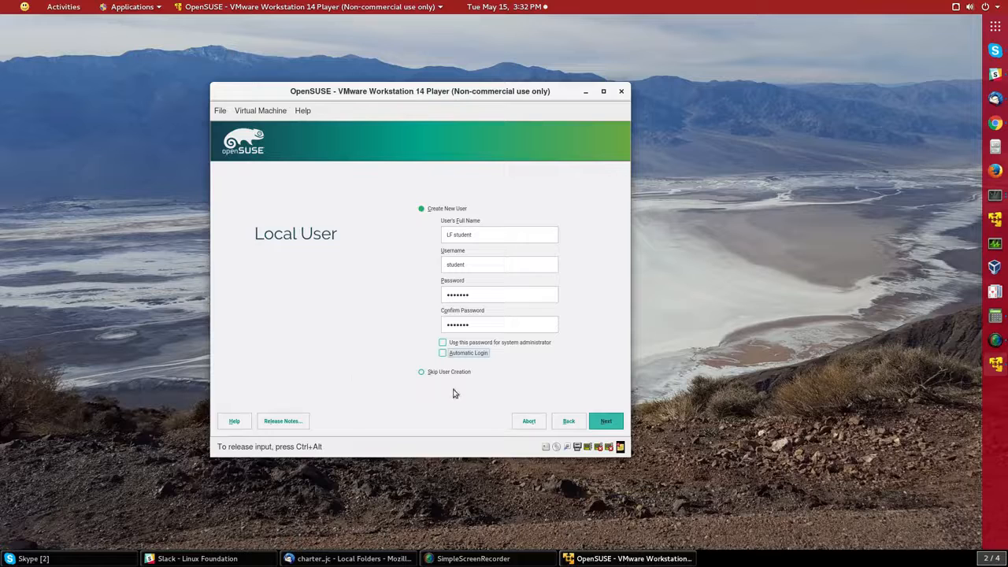
{"action": "left_click", "coordinate": [606, 424]}
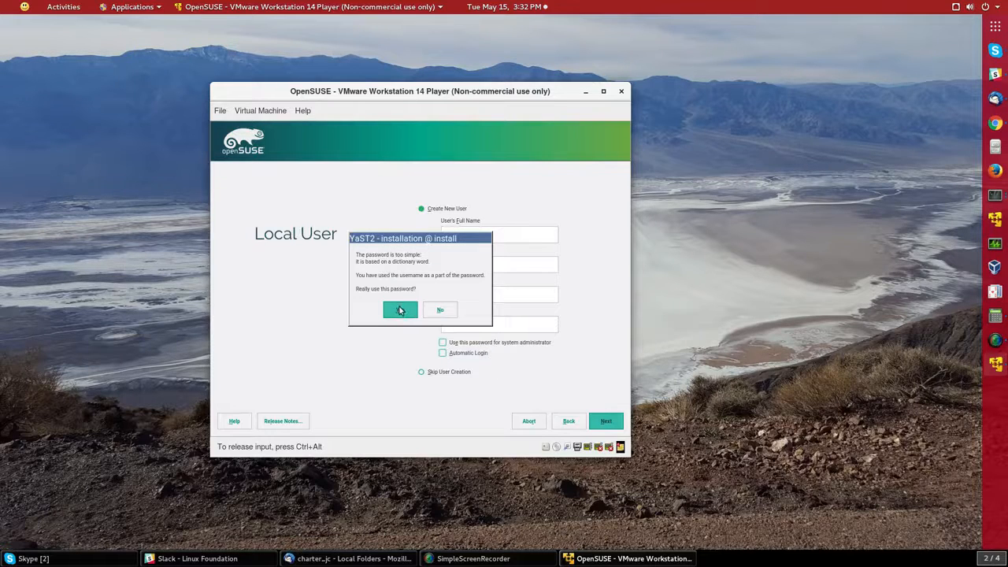
{"action": "left_click", "coordinate": [400, 311]}
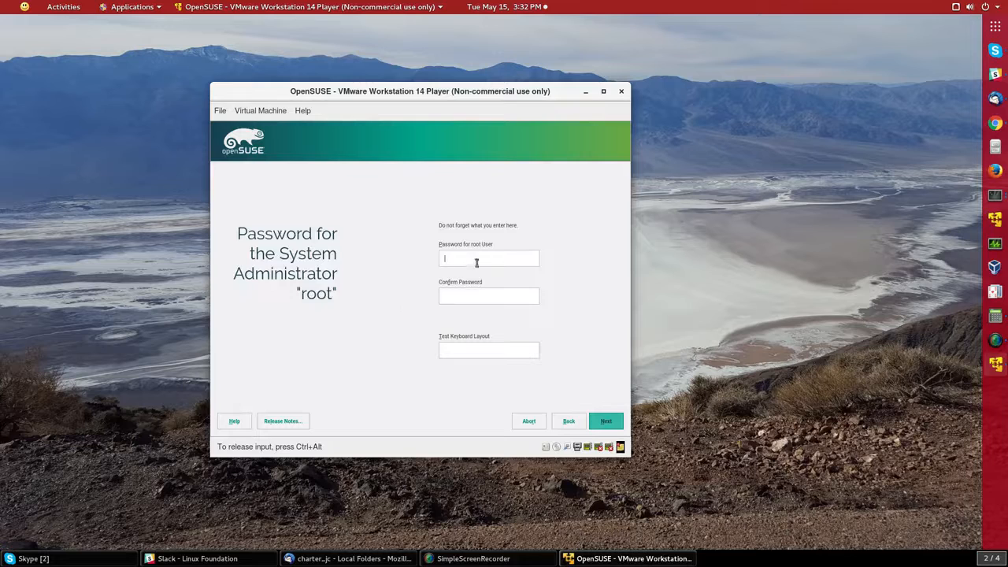
Enter and confirm the root password, test the keyboard layout, and accept the simple-password warning.
{"action": "left_click", "coordinate": [475, 257]}
{"action": "type", "text": "••••••••••••••"}
{"action": "left_click", "coordinate": [495, 349]}
{"action": "type", "text": "sssssssqqqq"}
{"action": "left_click", "coordinate": [608, 424]}
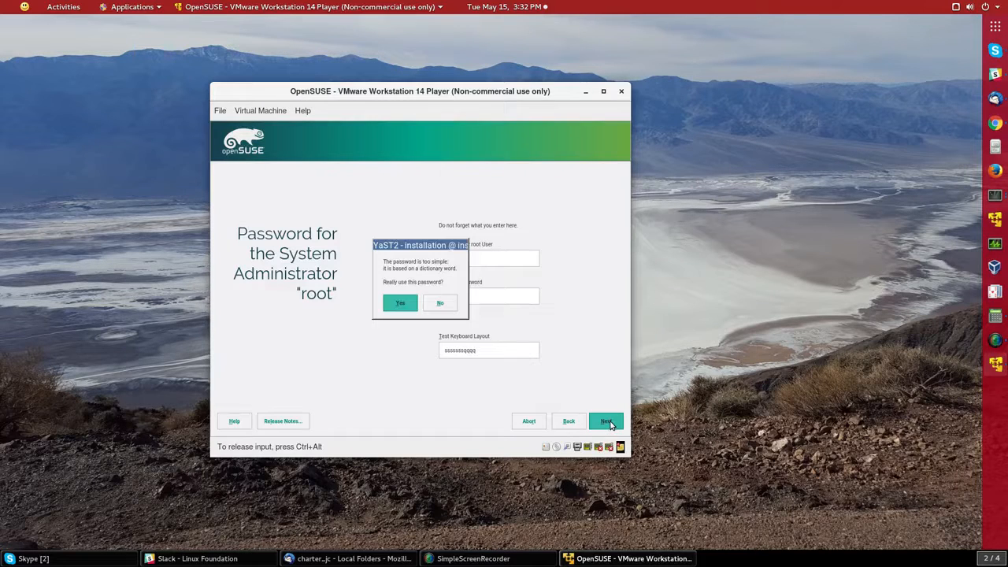
{"action": "left_click", "coordinate": [401, 304]}
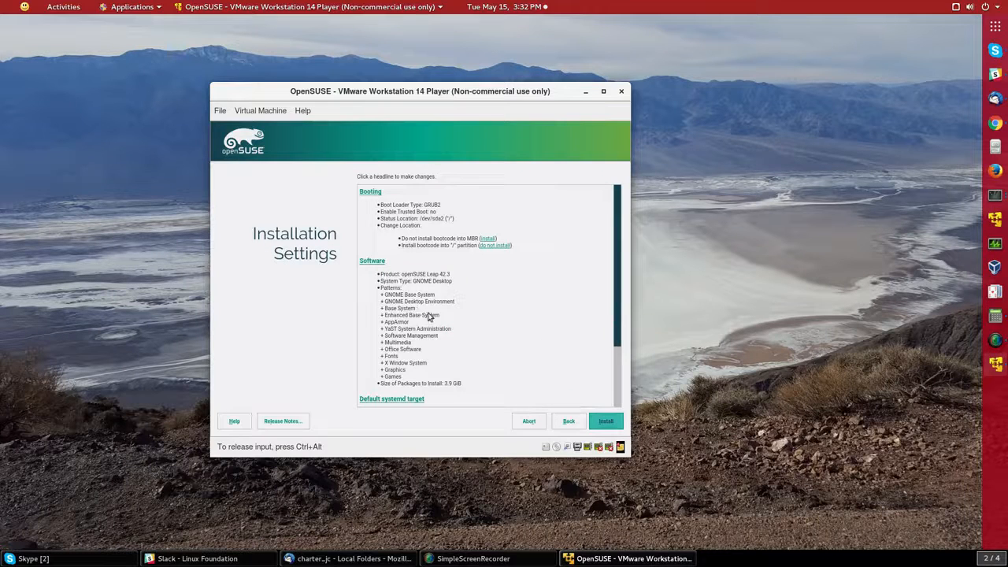
Start the installation from Installation Settings and confirm it in the Confirm Installation dialog.
{"action": "left_click", "coordinate": [606, 423]}
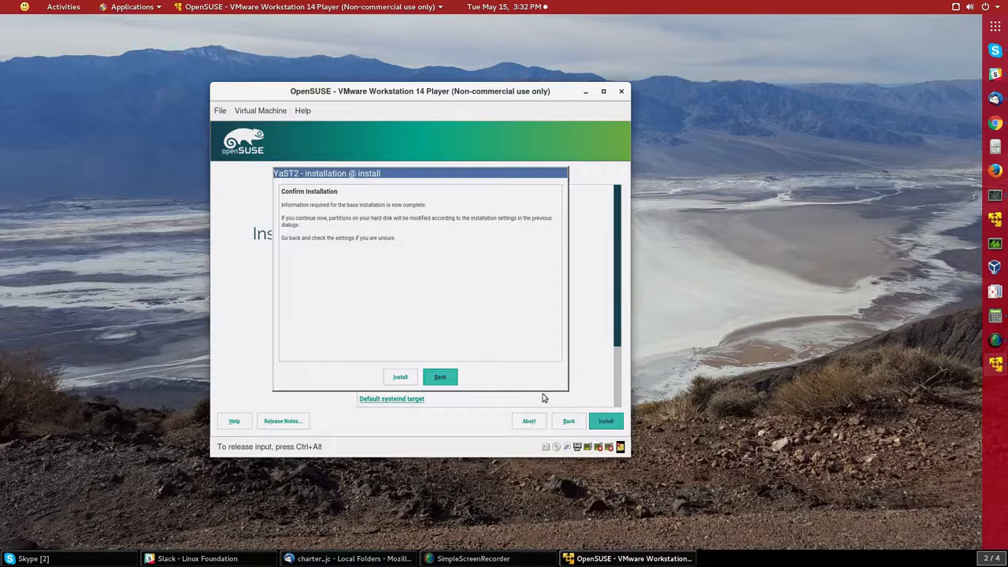
{"action": "left_click", "coordinate": [400, 378]}
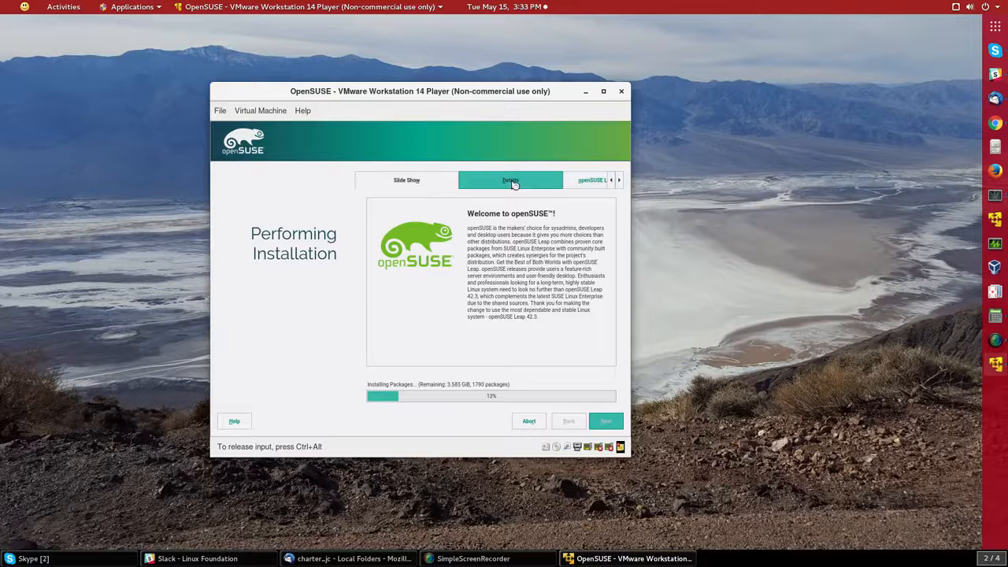
Switch the installation progress view to the Details tab.
{"action": "left_click", "coordinate": [511, 182]}
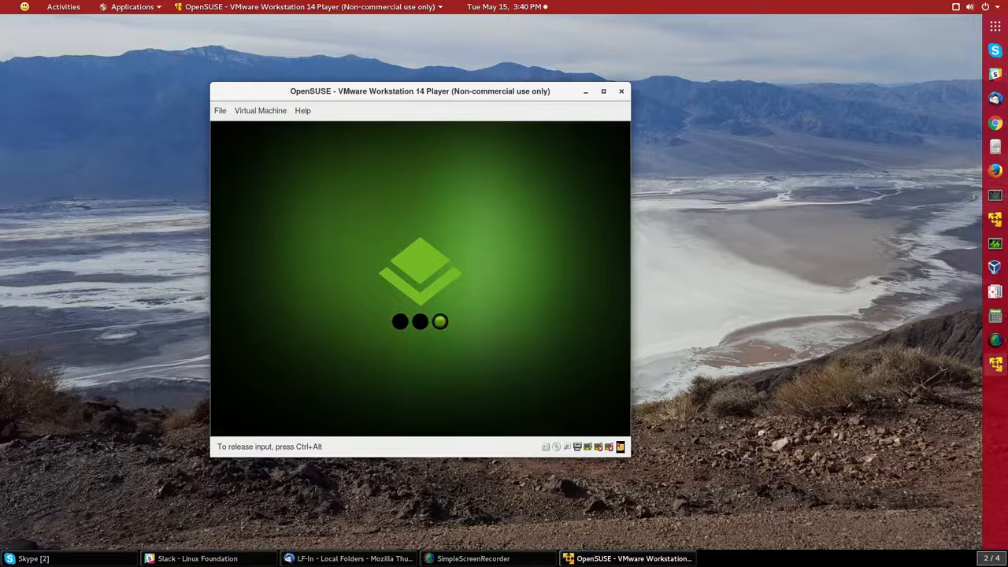
Log in as the local user at the GDM screen with the account password, then release input with Ctrl+Alt.
{"action": "key", "text": "ctrl+alt"}
{"action": "key", "text": "alt+Tab"}
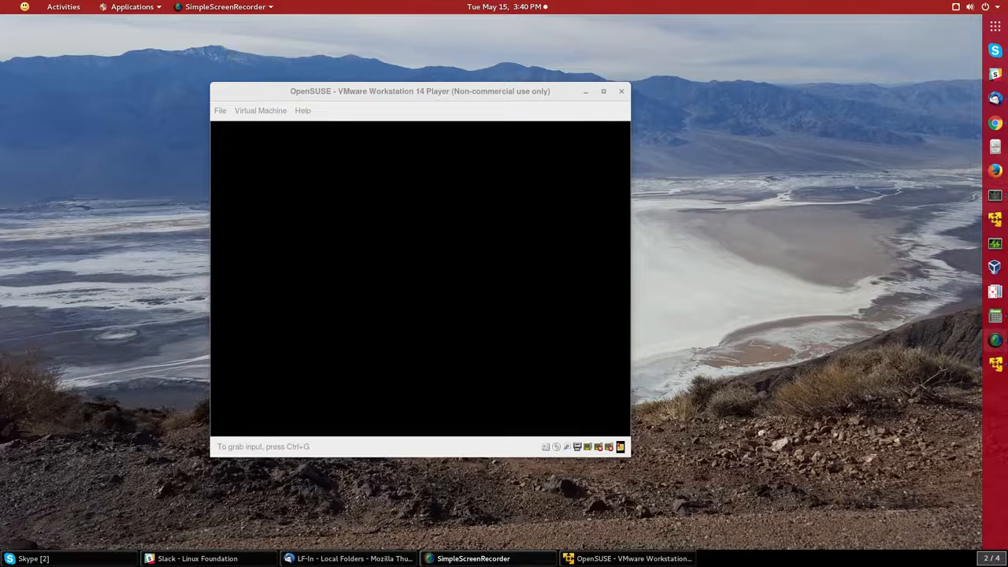
{"action": "left_click", "coordinate": [438, 238]}
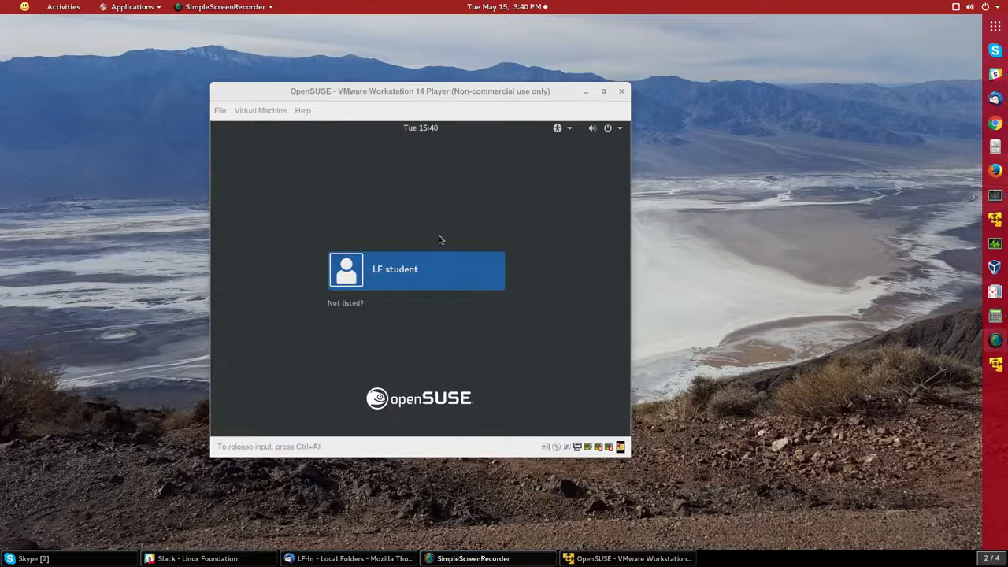
{"action": "left_click", "coordinate": [401, 272]}
{"action": "type", "text": "•••••••"}
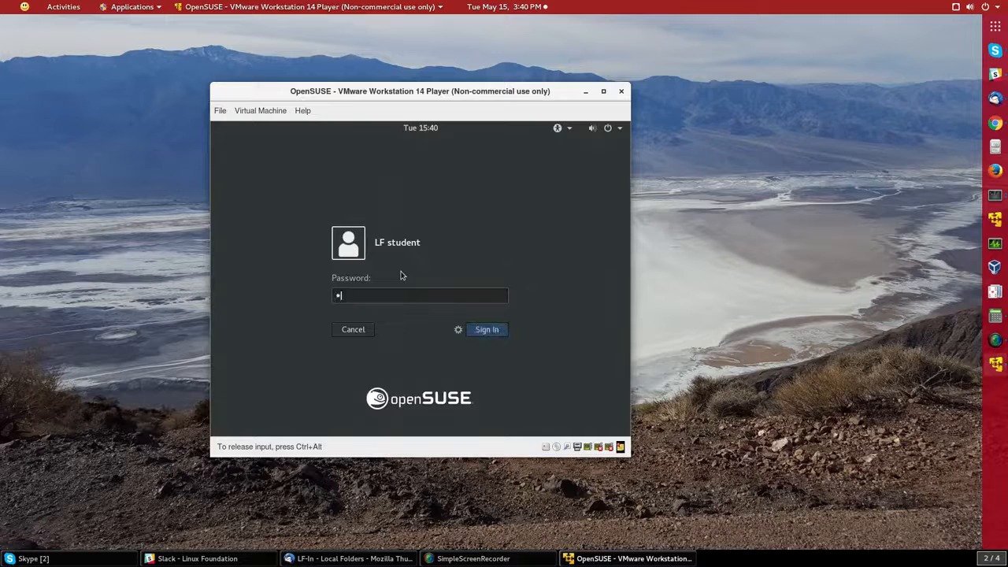
{"action": "key", "text": "Return"}
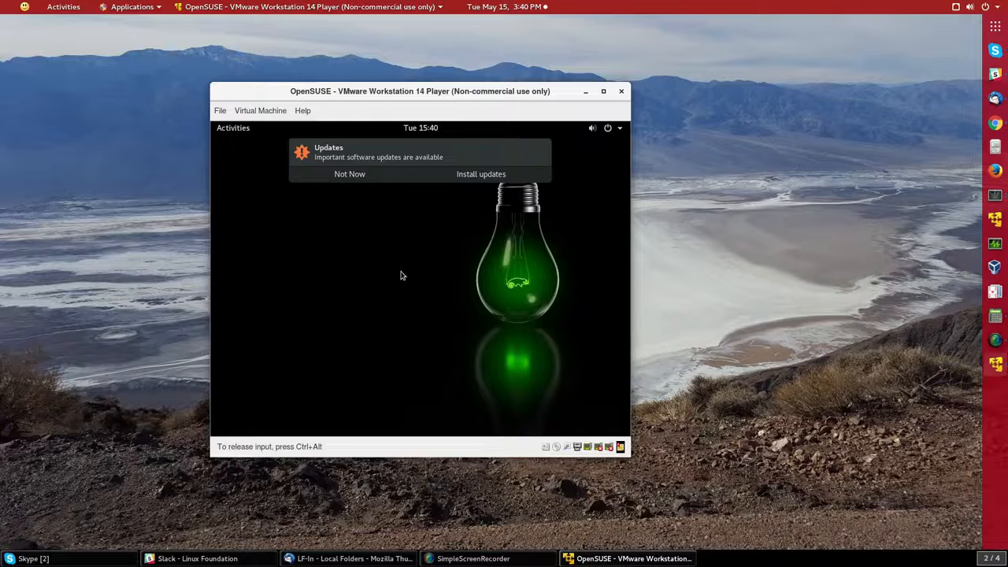
{"action": "key", "text": "ctrl+alt"}
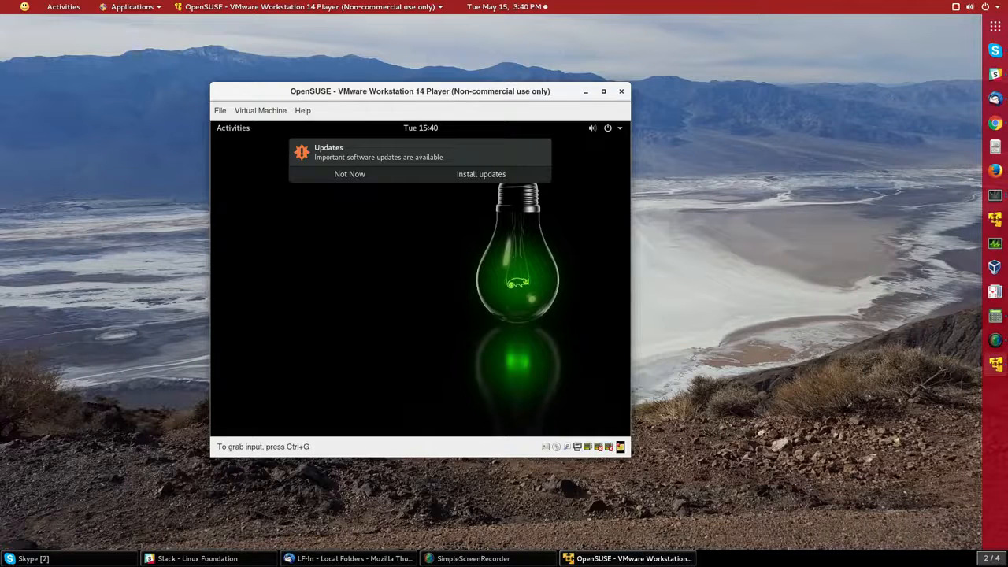